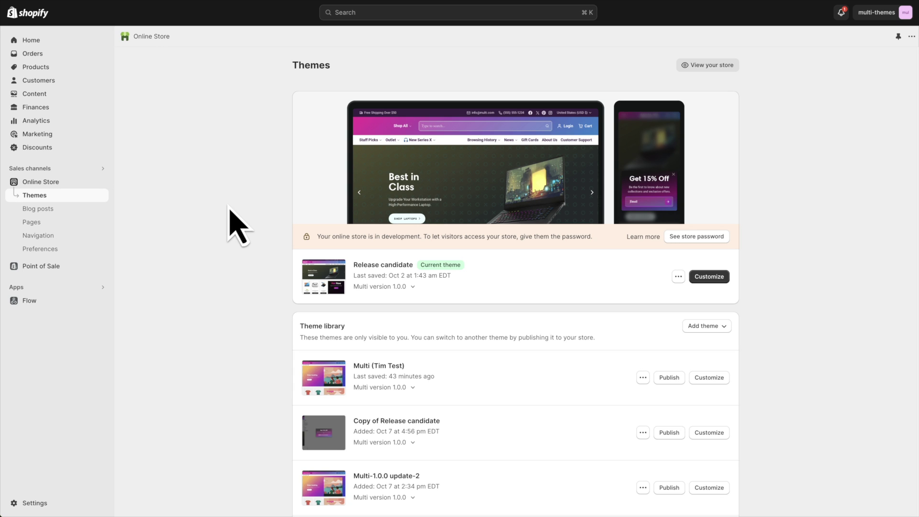
Scroll down the theme library to find the Multi (Tim Test) theme
{"action": "scroll", "coordinate": [254, 180], "scroll_direction": "down", "scroll_amount": 3}
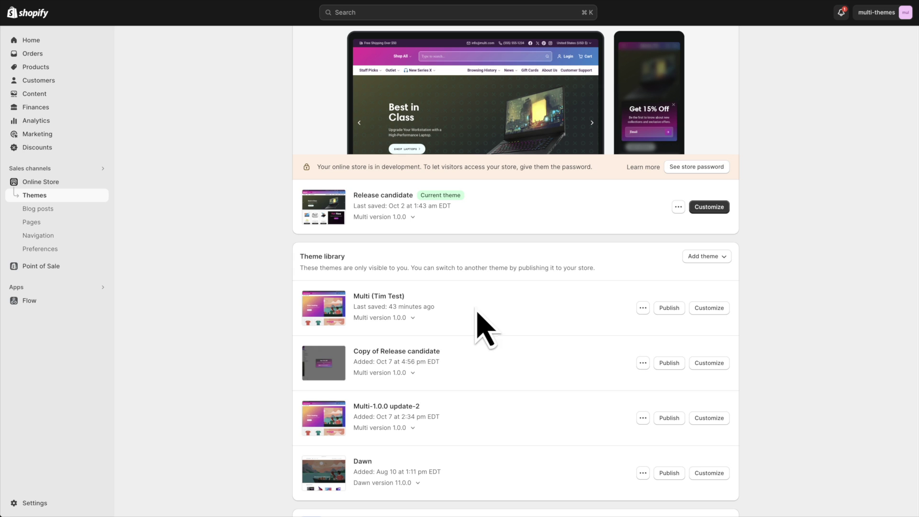
Open the Multi (Tim Test) theme in the theme editor
{"action": "left_click", "coordinate": [710, 308]}
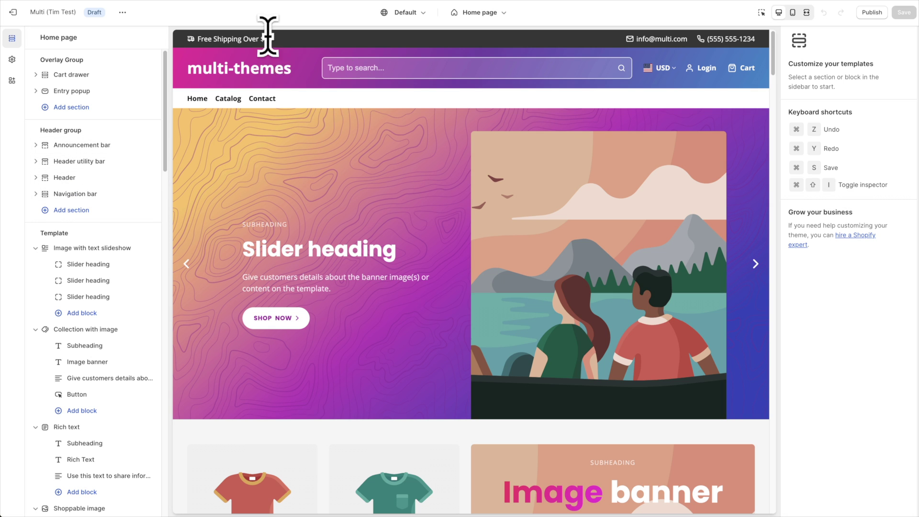
Add a 'Free shipping over $50' announcement to the Announcement bar and view its settings
{"action": "left_click", "coordinate": [35, 145]}
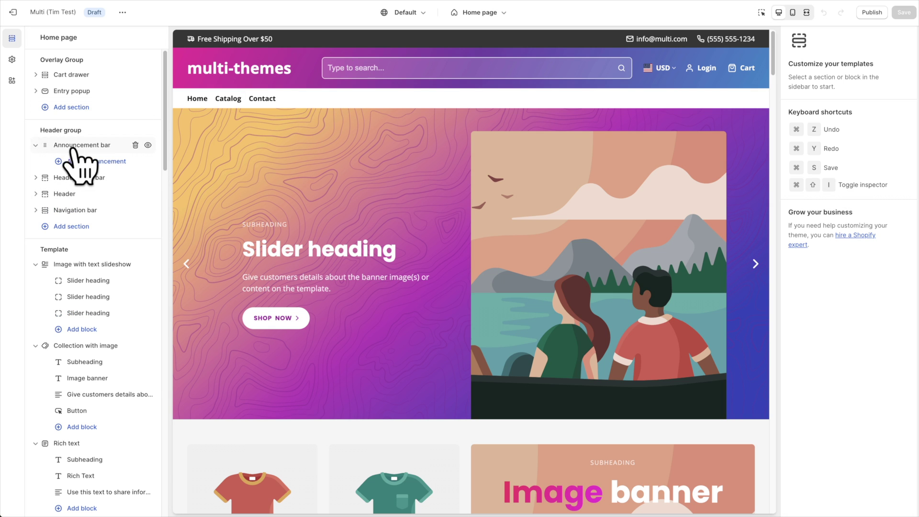
{"action": "left_click", "coordinate": [96, 162]}
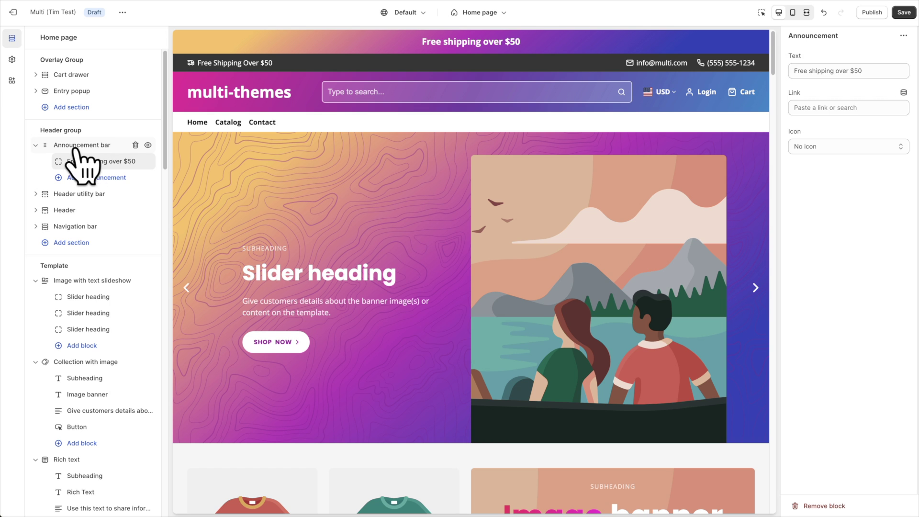
{"action": "left_click", "coordinate": [95, 147]}
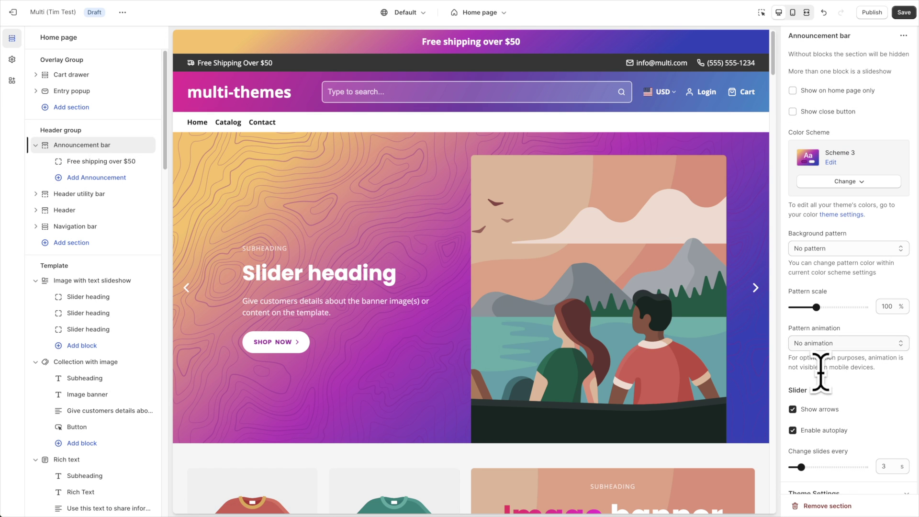
{"action": "scroll", "coordinate": [834, 210], "scroll_direction": "down", "scroll_amount": 2}
{"action": "scroll", "coordinate": [834, 220], "scroll_direction": "up", "scroll_amount": 2}
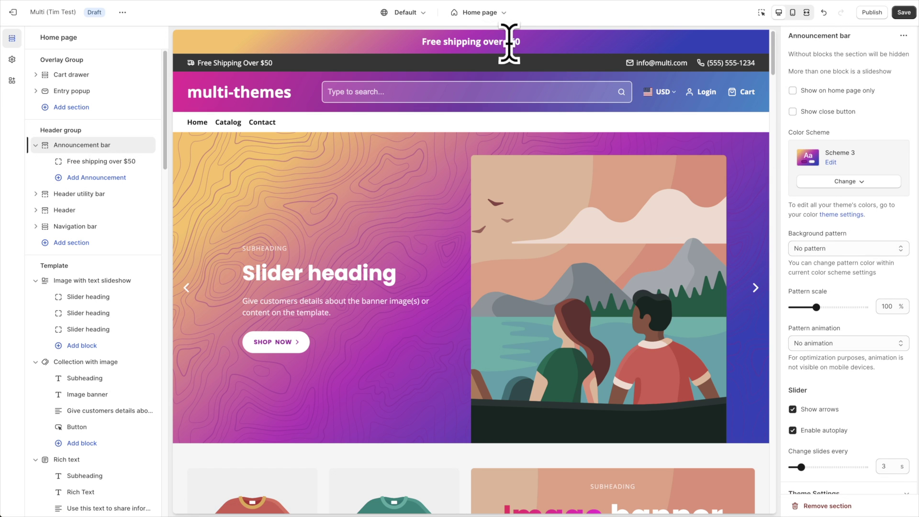
{"action": "left_click", "coordinate": [88, 164]}
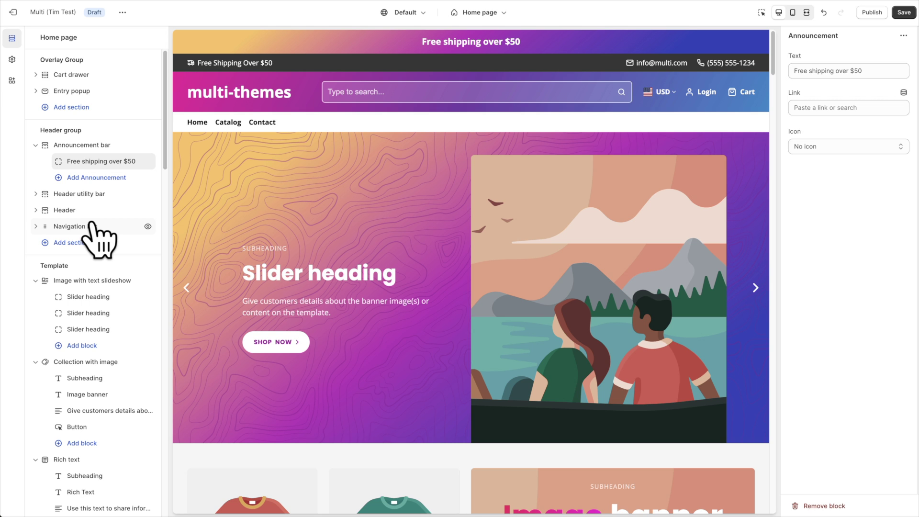
Exit without saving the test edits and open the live Release candidate theme
{"action": "left_click", "coordinate": [15, 12]}
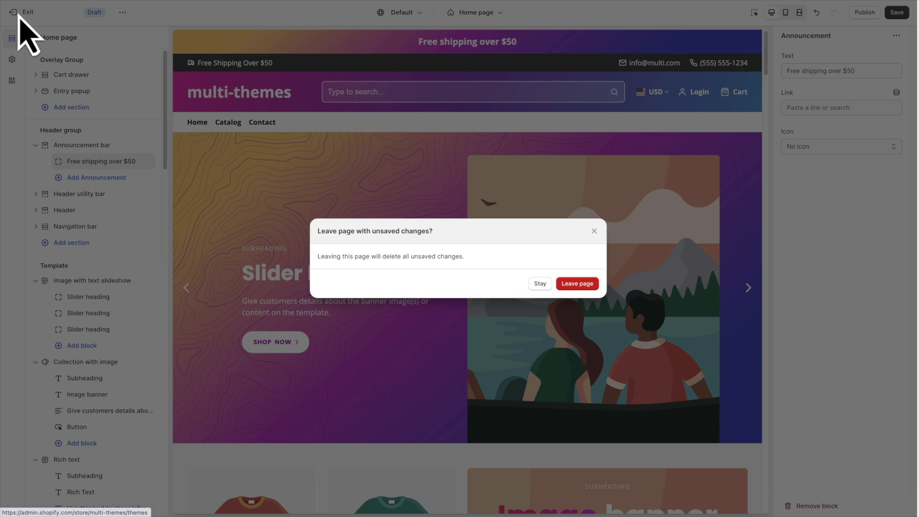
{"action": "left_click", "coordinate": [578, 285]}
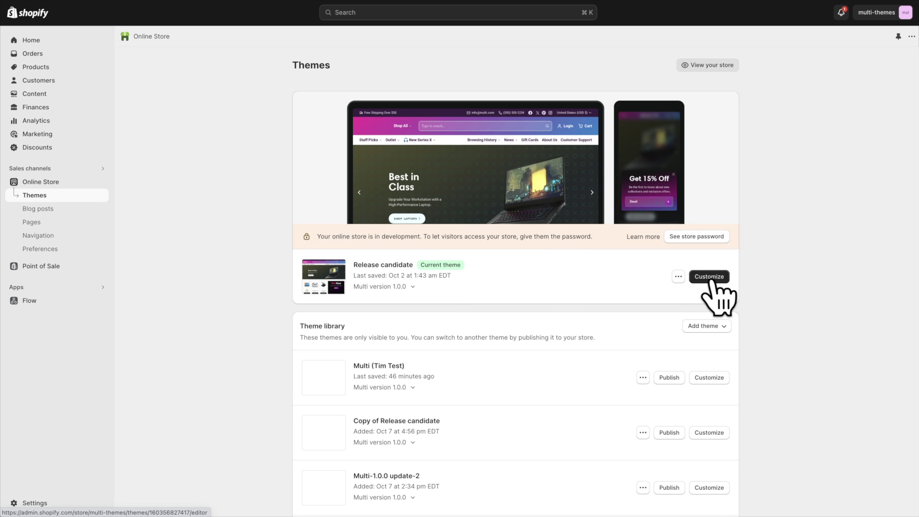
{"action": "left_click", "coordinate": [712, 279]}
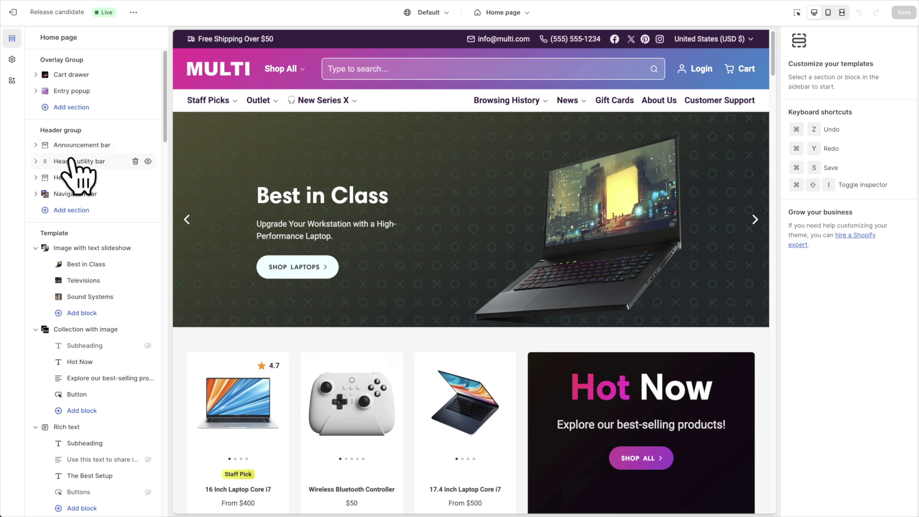
Show the utility bar's 'Free Shipping Over $50' Link block with its Delivery truck icon
{"action": "left_click", "coordinate": [35, 161]}
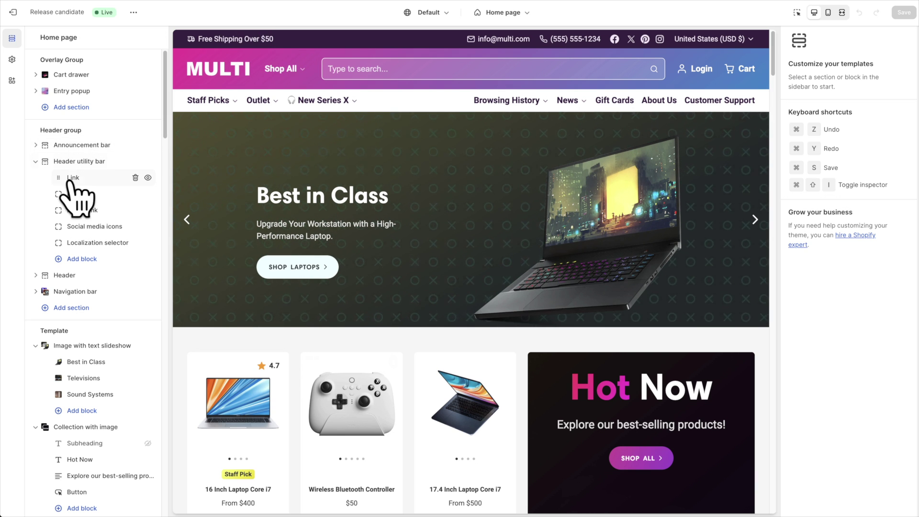
{"action": "left_click", "coordinate": [76, 182]}
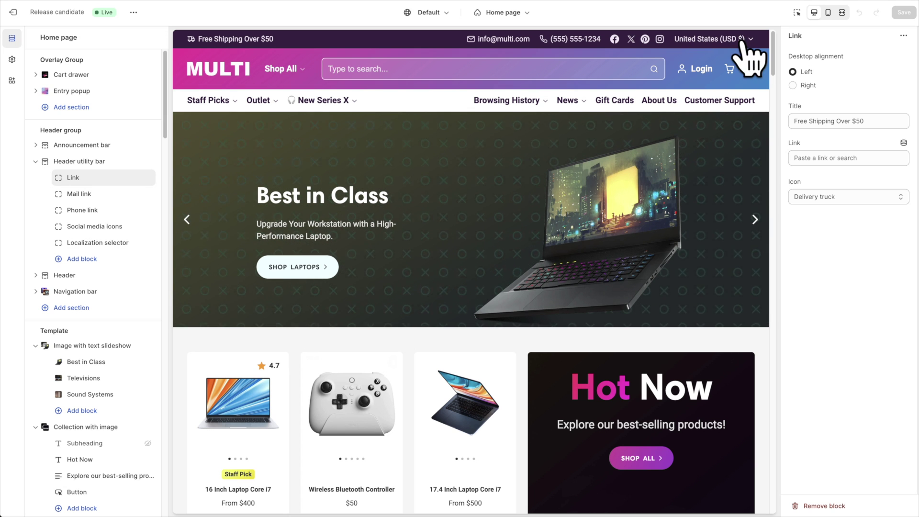
Review the Header section's settings and browse addable blocks such as Link, Menu and Mega menu
{"action": "left_click", "coordinate": [36, 276]}
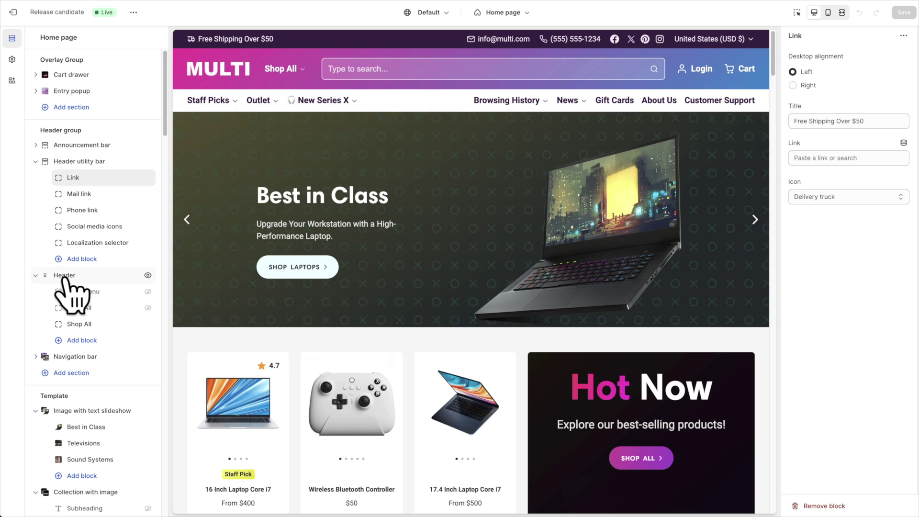
{"action": "left_click", "coordinate": [67, 277]}
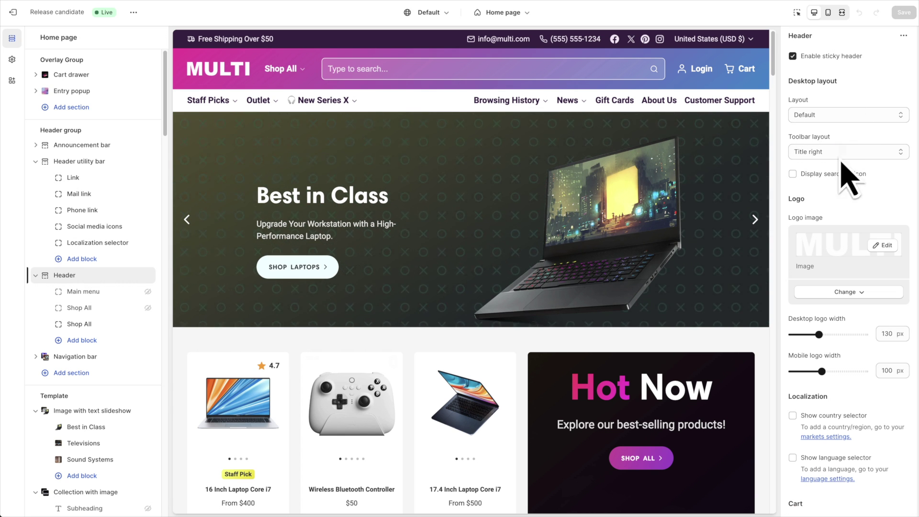
{"action": "scroll", "coordinate": [786, 264], "scroll_direction": "down", "scroll_amount": 5}
{"action": "scroll", "coordinate": [827, 297], "scroll_direction": "up", "scroll_amount": 5}
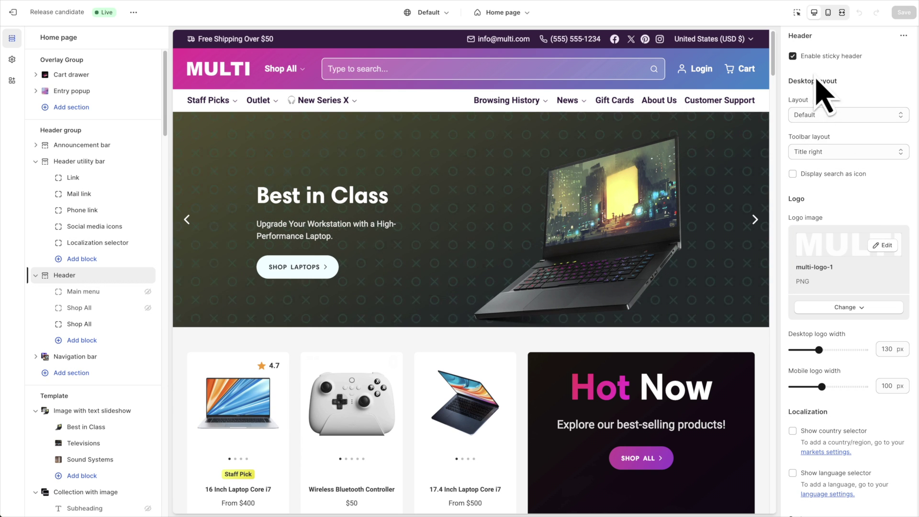
{"action": "scroll", "coordinate": [839, 283], "scroll_direction": "down", "scroll_amount": 5}
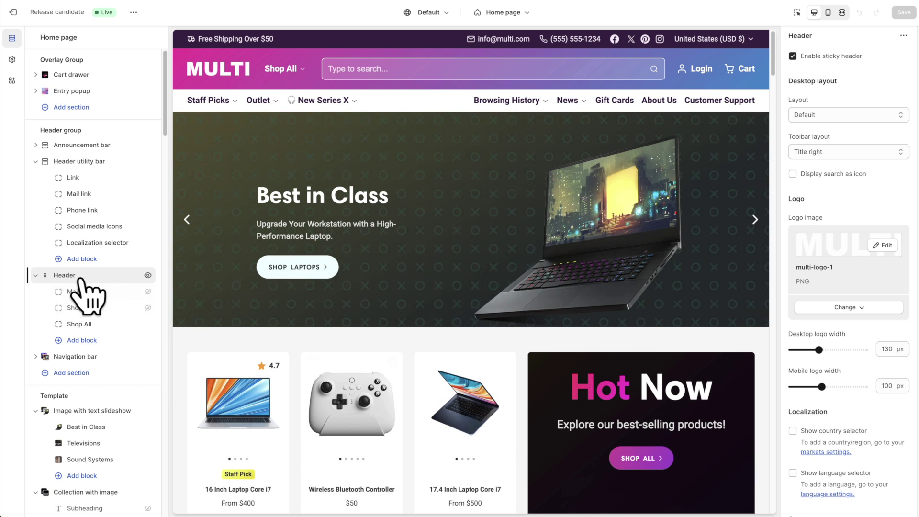
{"action": "left_click", "coordinate": [80, 340]}
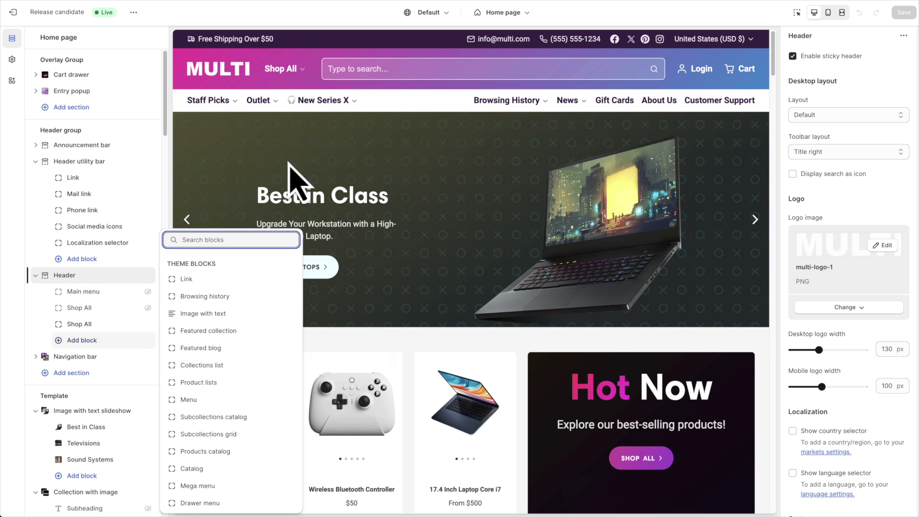
Close the block picker and inspect the Main menu and two Shop All Header blocks
{"action": "left_click", "coordinate": [64, 279]}
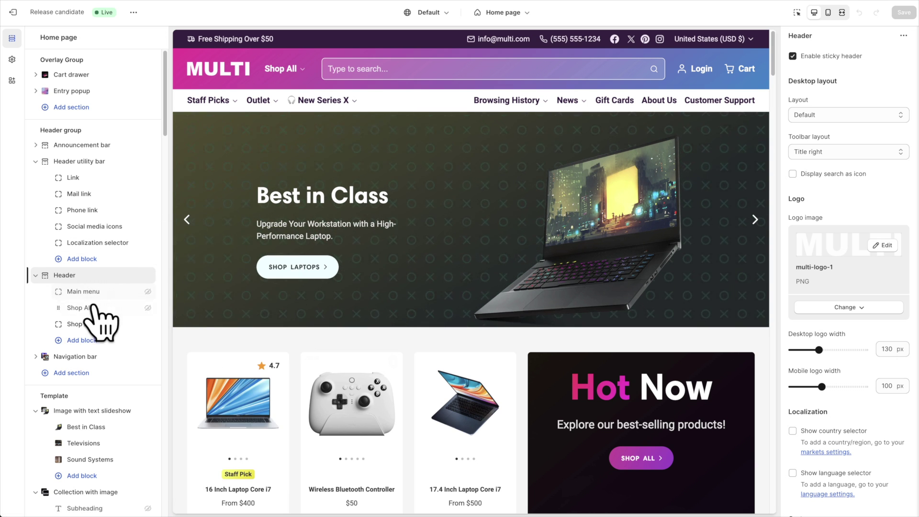
{"action": "left_click", "coordinate": [147, 291]}
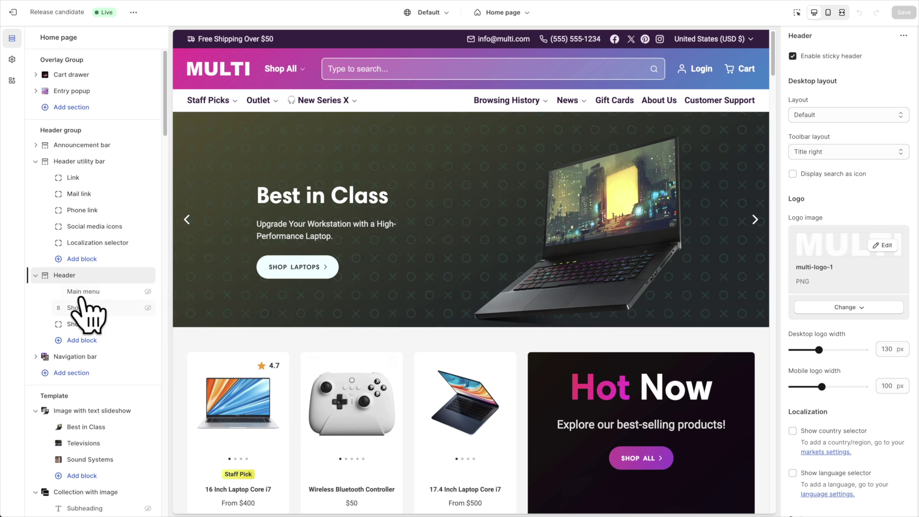
{"action": "left_click", "coordinate": [148, 308]}
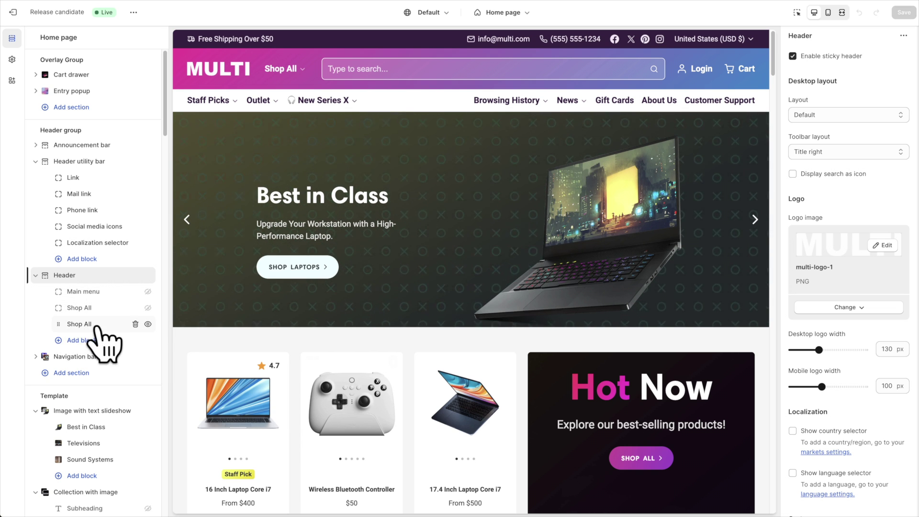
{"action": "mouse_move", "coordinate": [290, 72]}
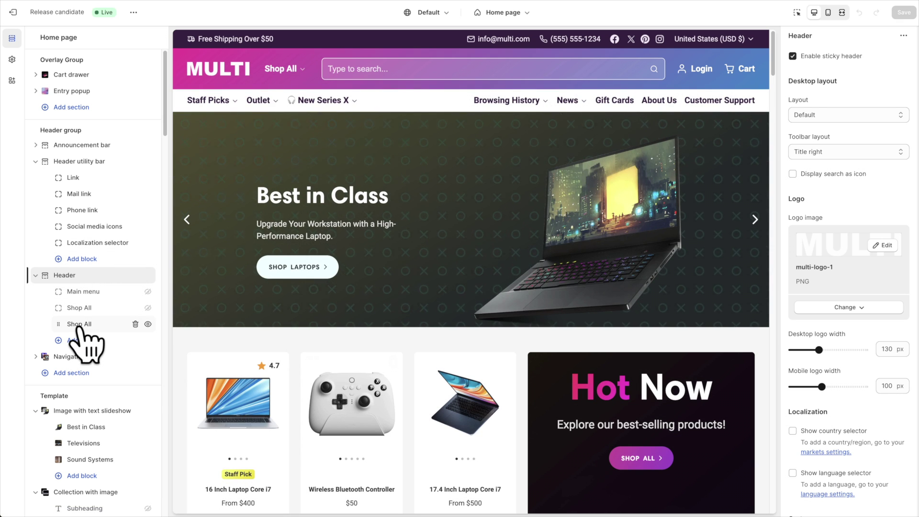
Review the last Shop All block's Catalog menu, thumbnail and 4-column settings, then collapse Header
{"action": "left_click", "coordinate": [77, 325]}
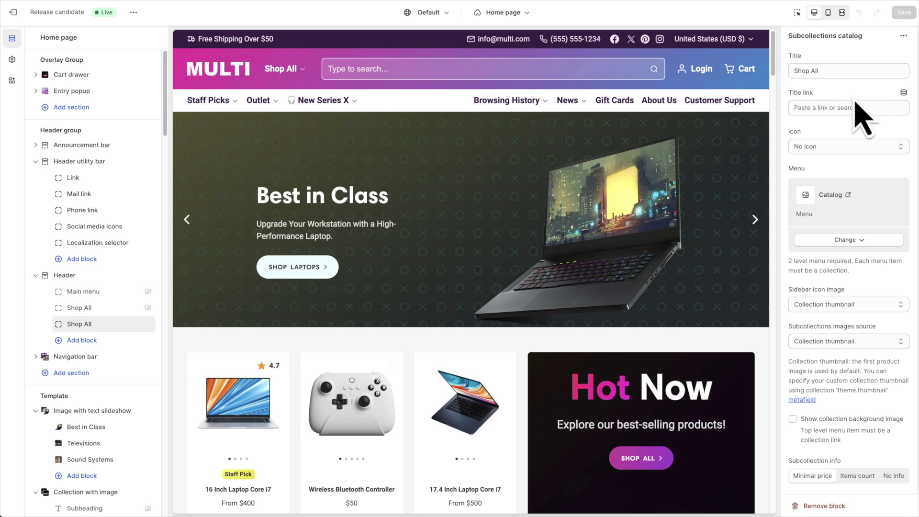
{"action": "scroll", "coordinate": [855, 125], "scroll_direction": "down", "scroll_amount": 2}
{"action": "scroll", "coordinate": [846, 125], "scroll_direction": "down", "scroll_amount": 1}
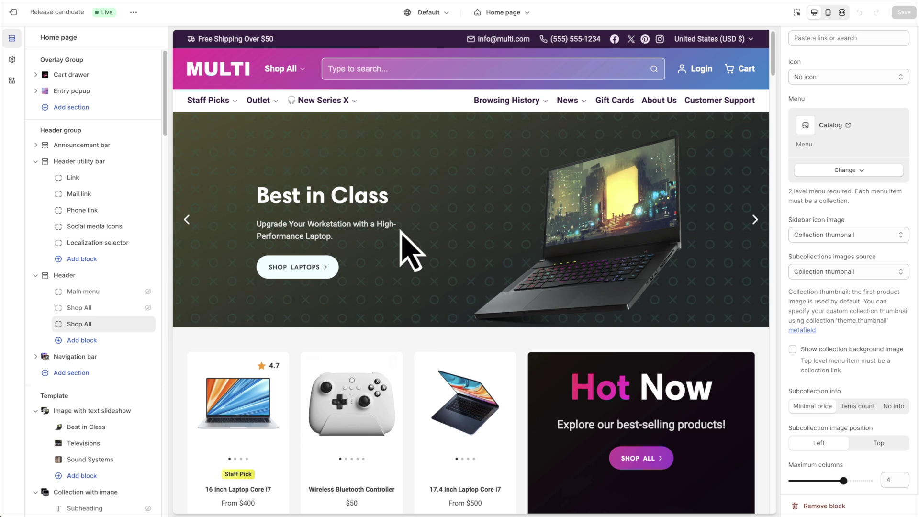
{"action": "left_click", "coordinate": [88, 341]}
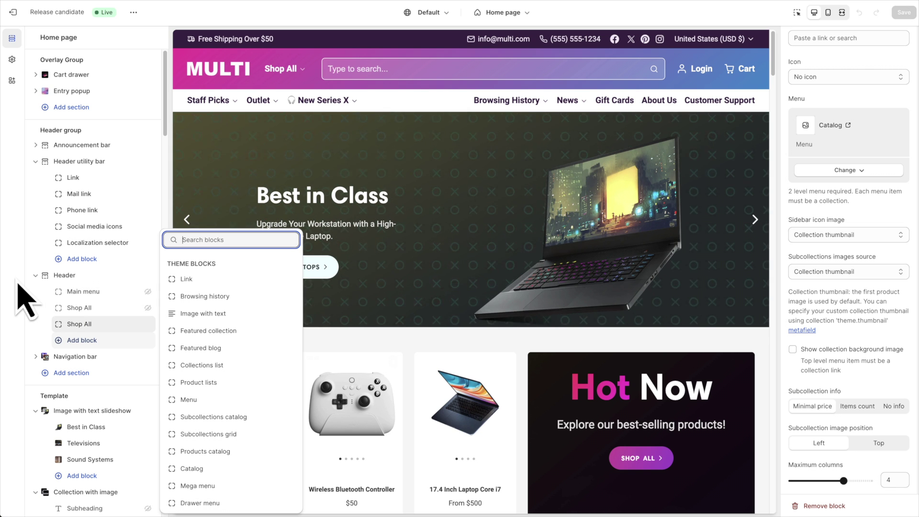
{"action": "left_click", "coordinate": [35, 275]}
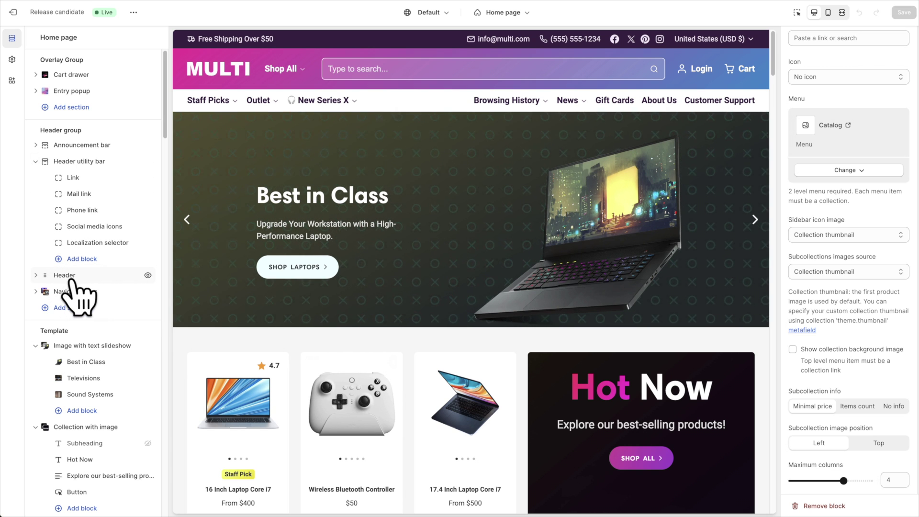
Expand the Navigation bar and preview the mega menus of Staff Picks, Outlet, News and others
{"action": "left_click", "coordinate": [35, 292]}
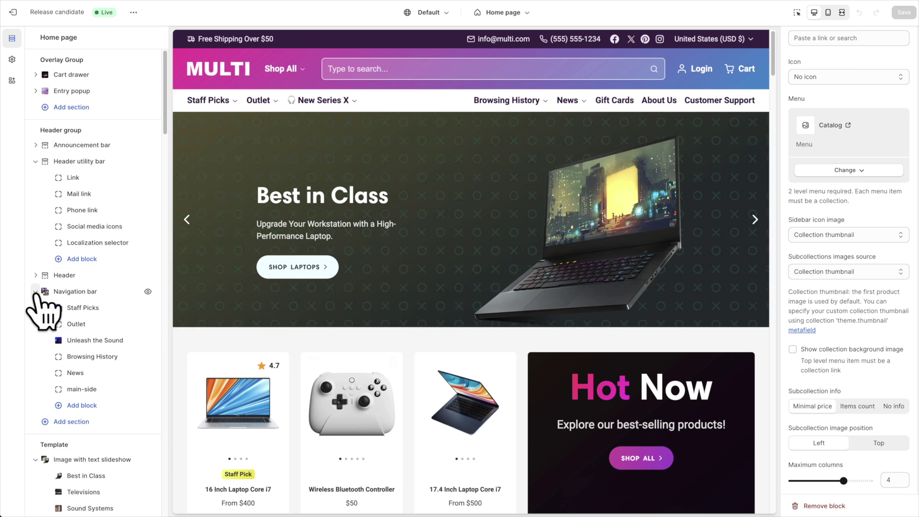
{"action": "scroll", "coordinate": [120, 297], "scroll_direction": "down", "scroll_amount": 1}
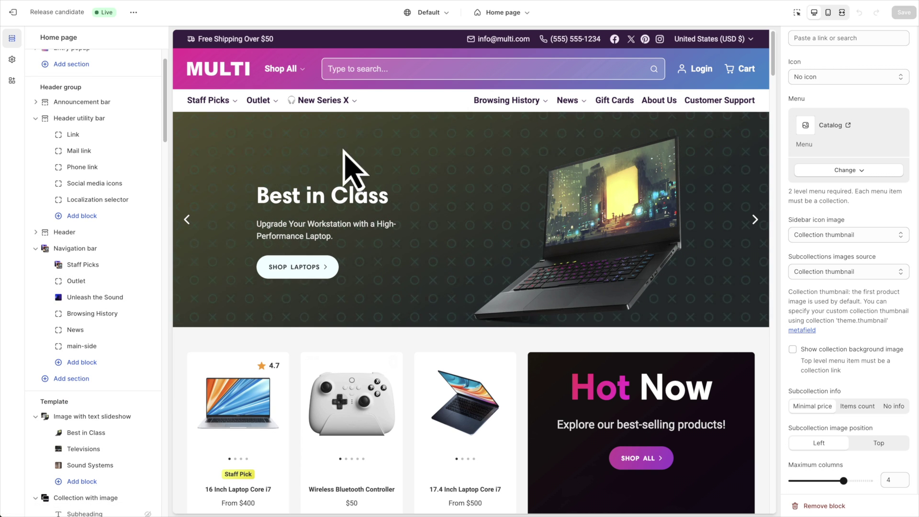
{"action": "mouse_move", "coordinate": [210, 103]}
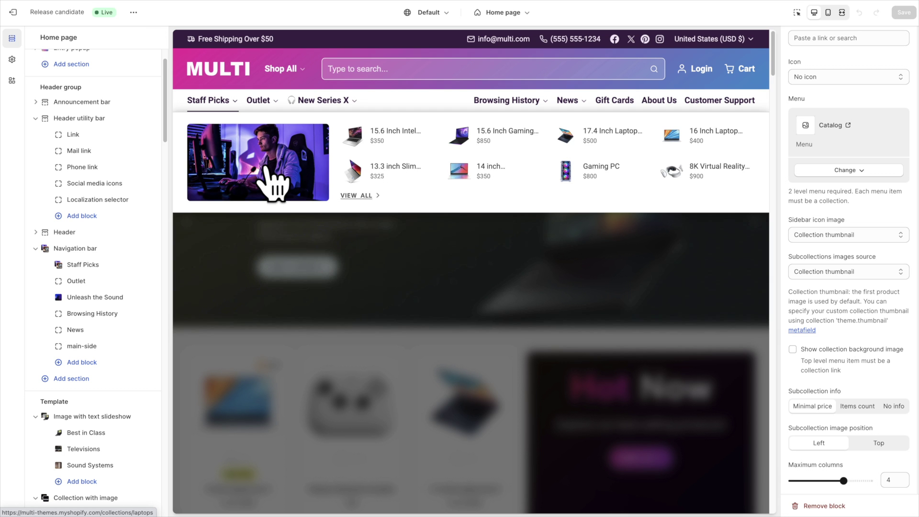
{"action": "mouse_move", "coordinate": [269, 98]}
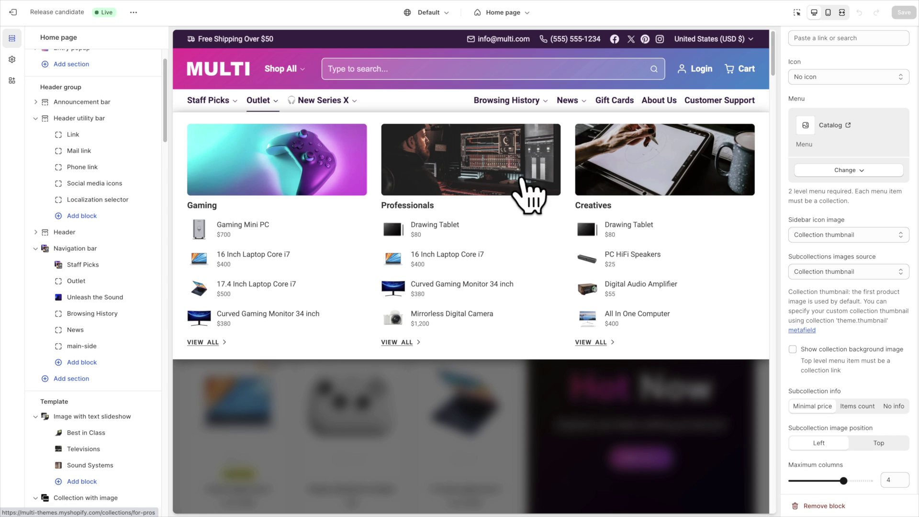
{"action": "mouse_move", "coordinate": [332, 103]}
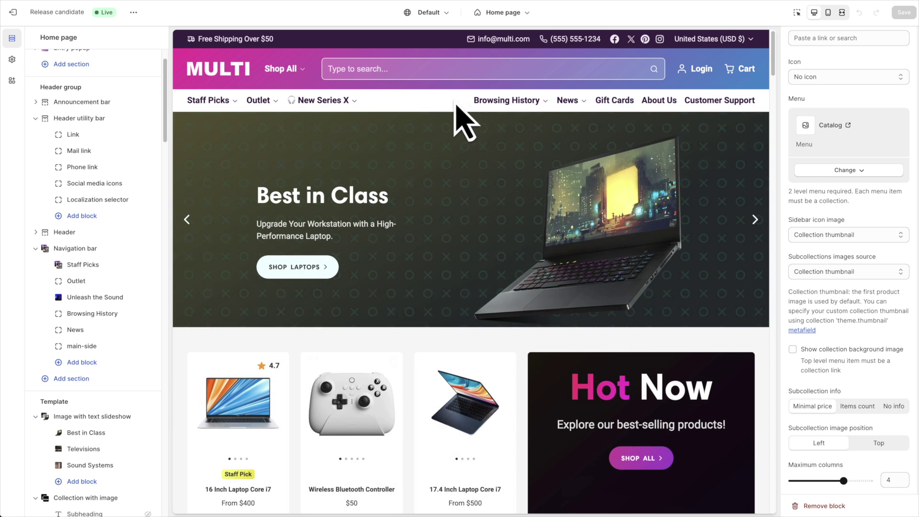
{"action": "mouse_move", "coordinate": [500, 96]}
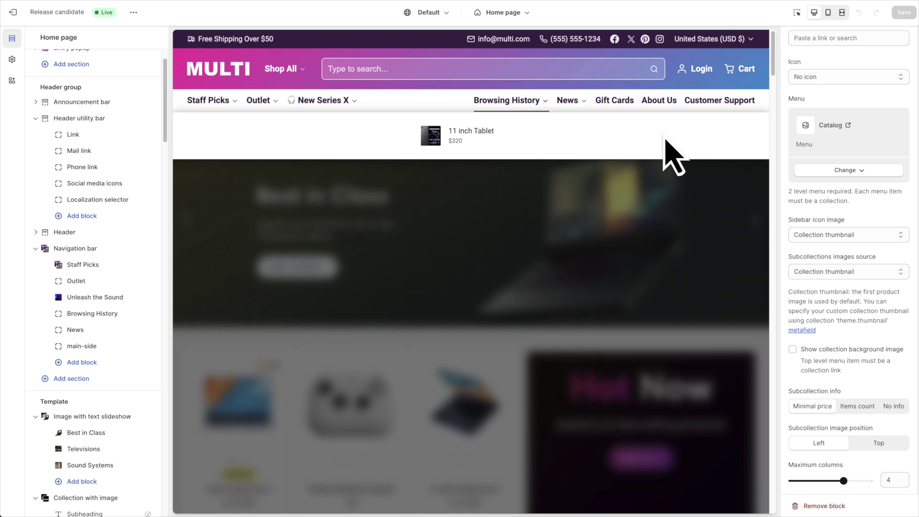
{"action": "mouse_move", "coordinate": [569, 102]}
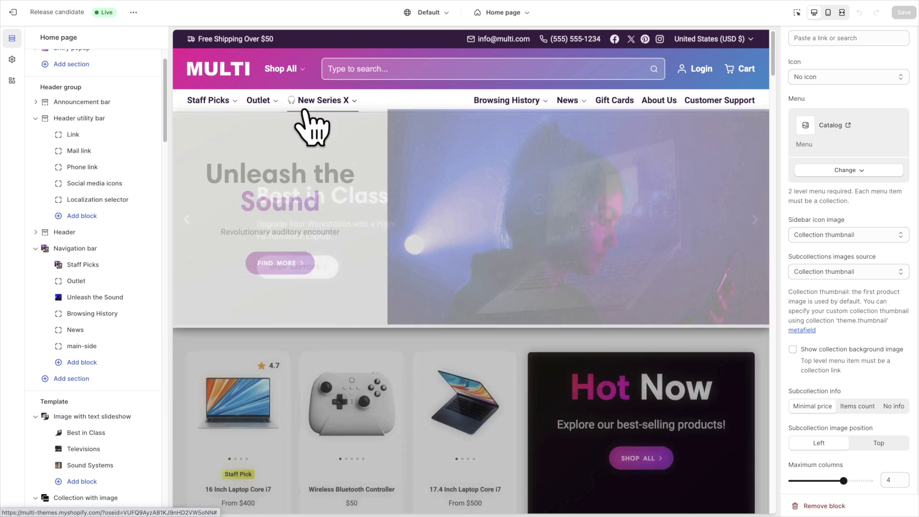
{"action": "mouse_move", "coordinate": [213, 106]}
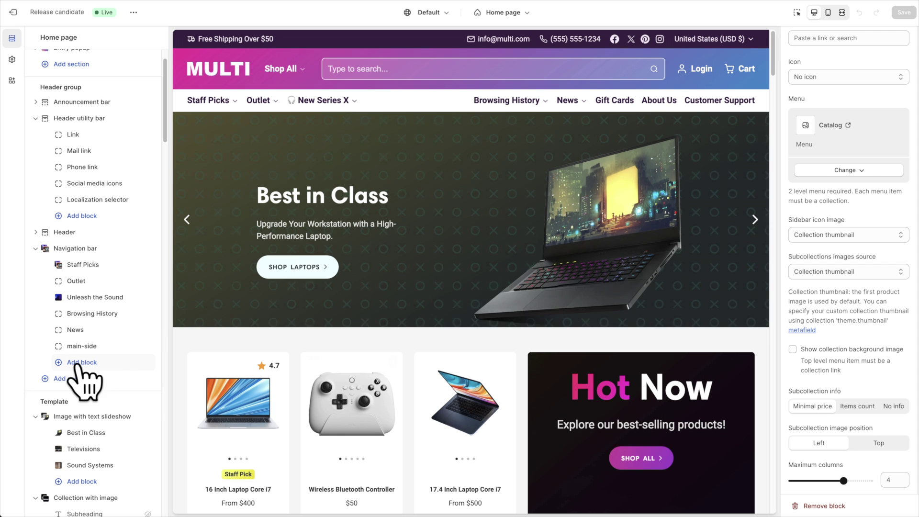
Browse Navigation bar block types, then open the Catalog menu in the Shopify admin
{"action": "left_click", "coordinate": [86, 365]}
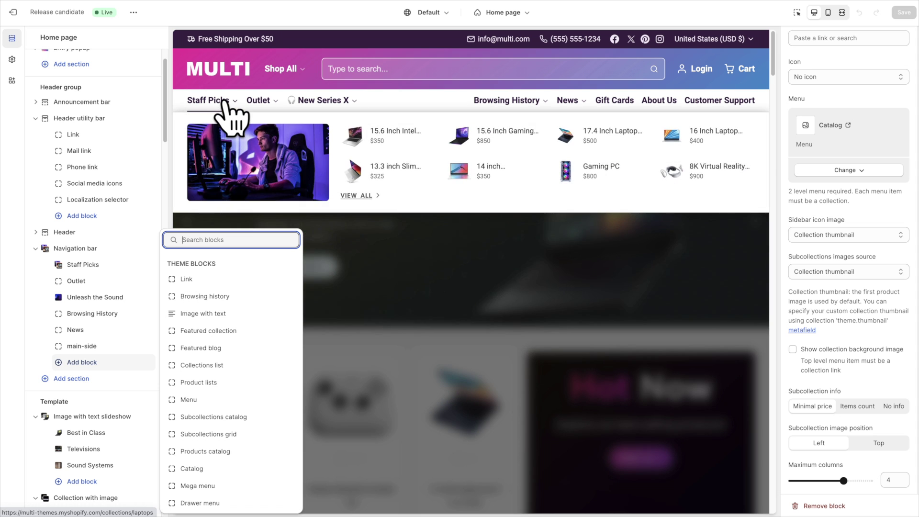
{"action": "mouse_move", "coordinate": [259, 104]}
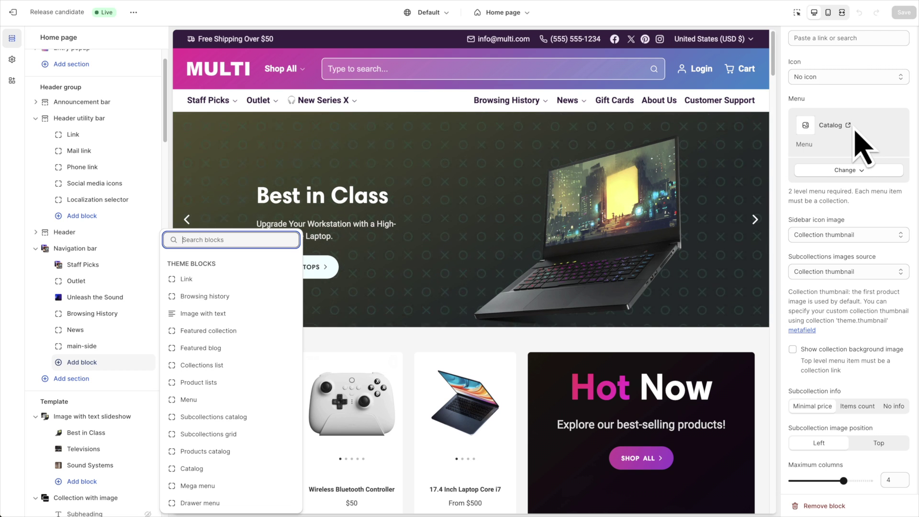
{"action": "left_click", "coordinate": [849, 124]}
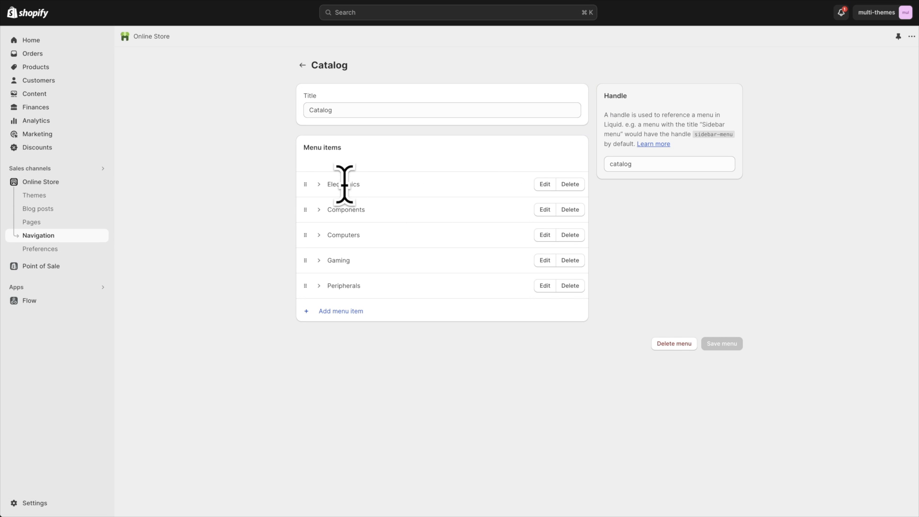
Expand the Catalog menu's Electronics entry and scroll through its subcategories
{"action": "left_click", "coordinate": [319, 185]}
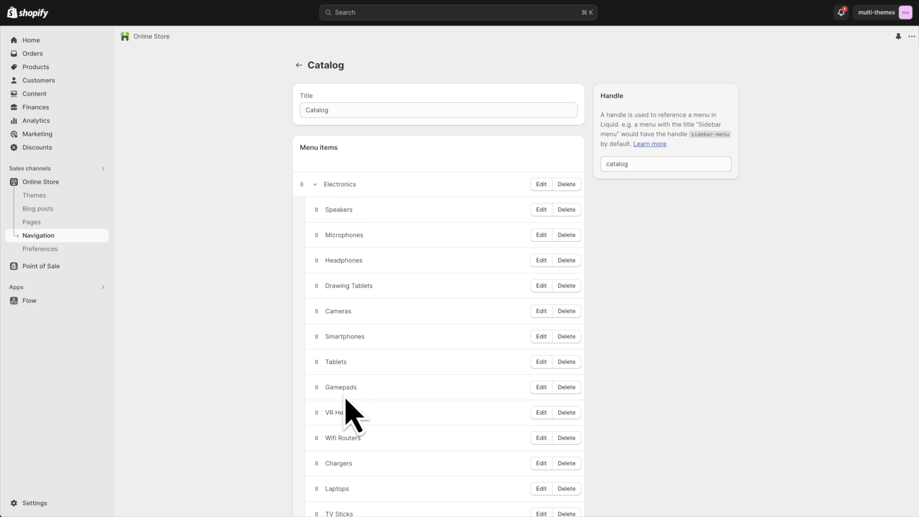
{"action": "scroll", "coordinate": [346, 405], "scroll_direction": "down", "scroll_amount": 5}
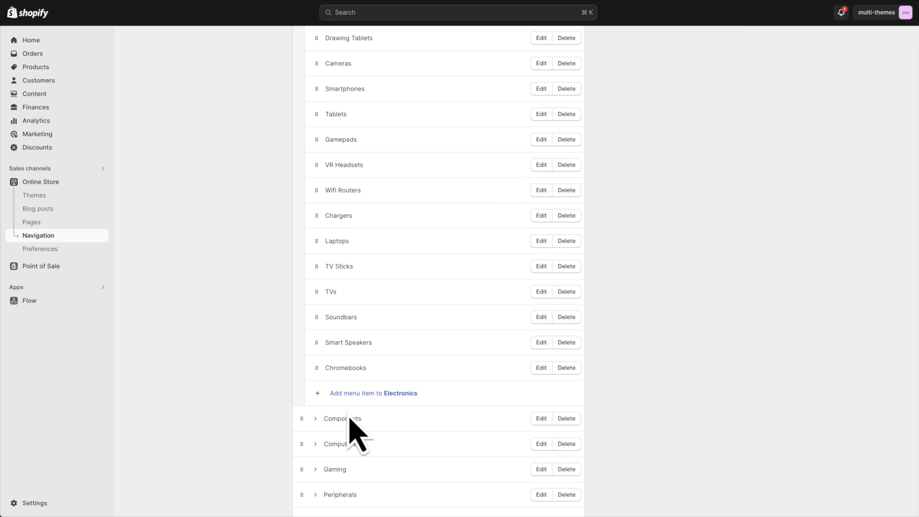
{"action": "scroll", "coordinate": [350, 419], "scroll_direction": "down", "scroll_amount": 1}
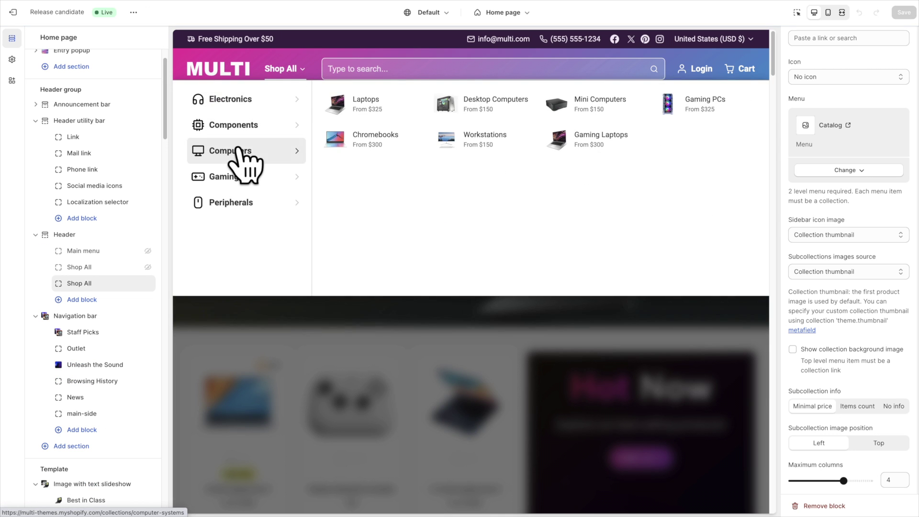
{"action": "mouse_move", "coordinate": [282, 108]}
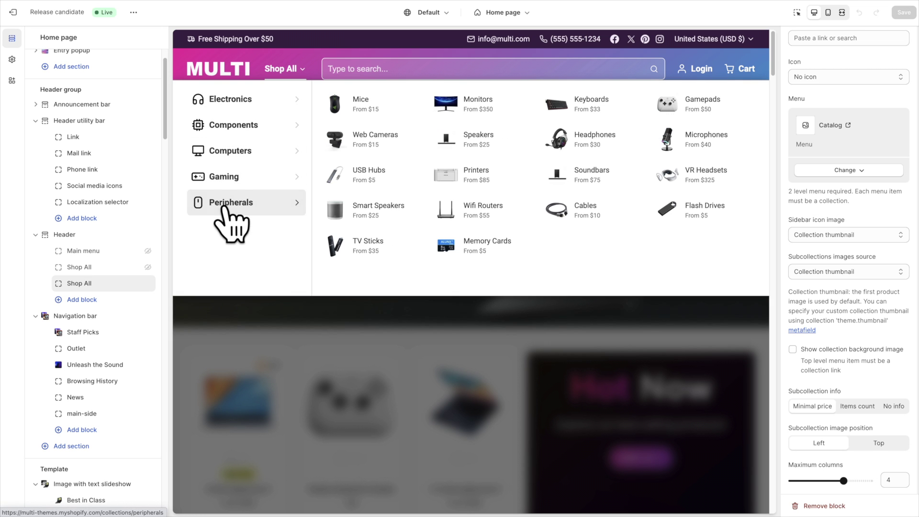
{"action": "scroll", "coordinate": [144, 253], "scroll_direction": "down", "scroll_amount": 3}
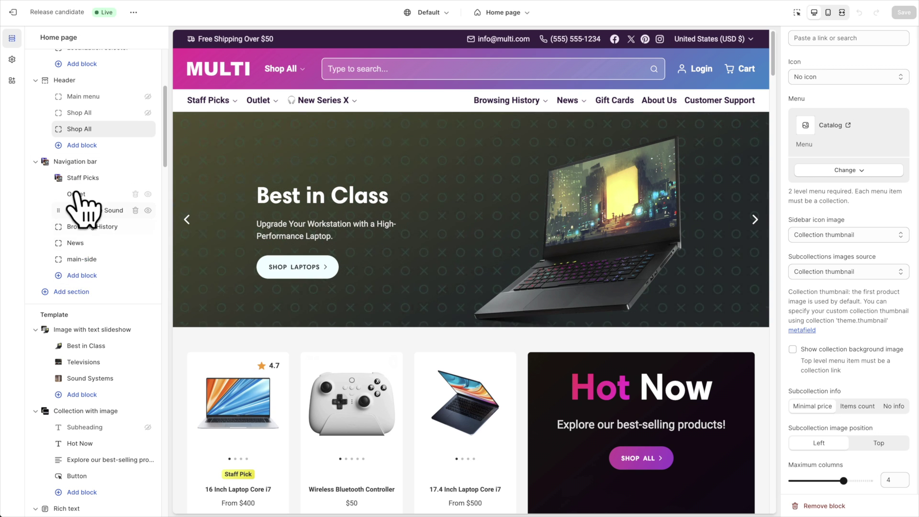
{"action": "left_click", "coordinate": [81, 276]}
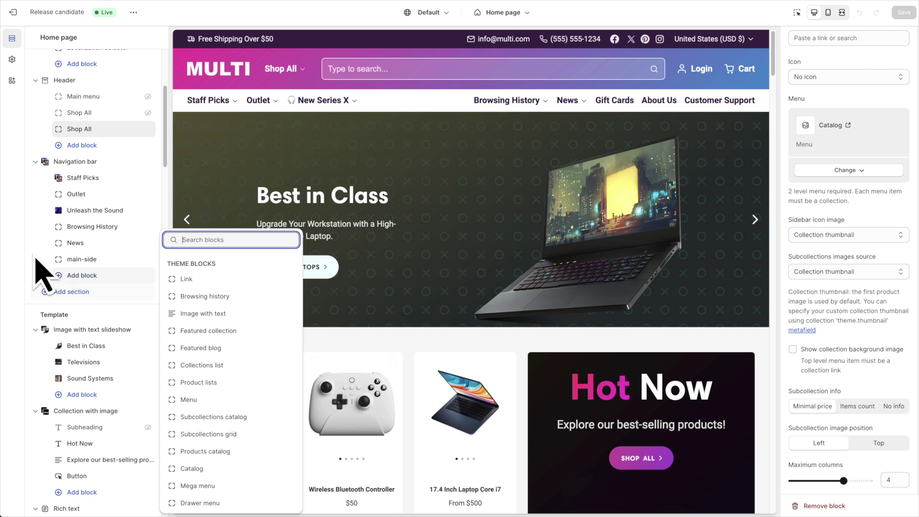
{"action": "left_click", "coordinate": [29, 230]}
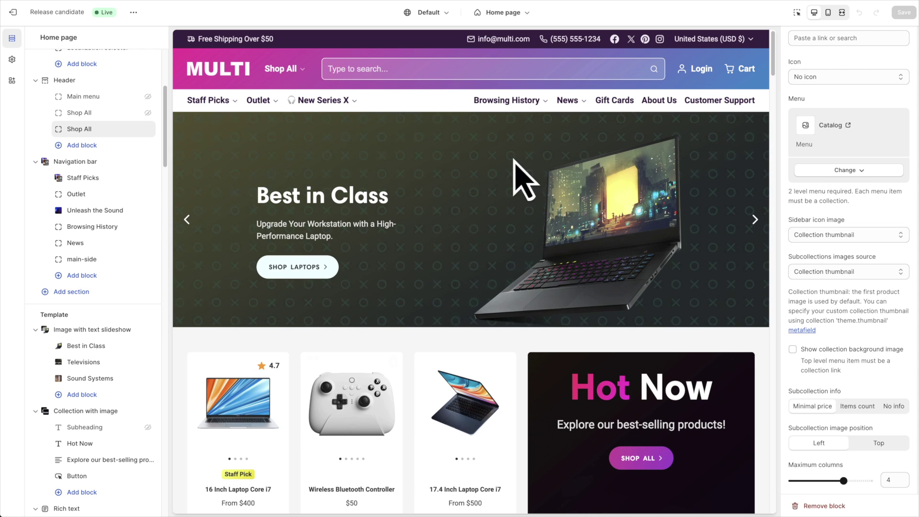
Add a Promotional banner section to the header group and review its Heading, Text and Button blocks
{"action": "left_click", "coordinate": [74, 293]}
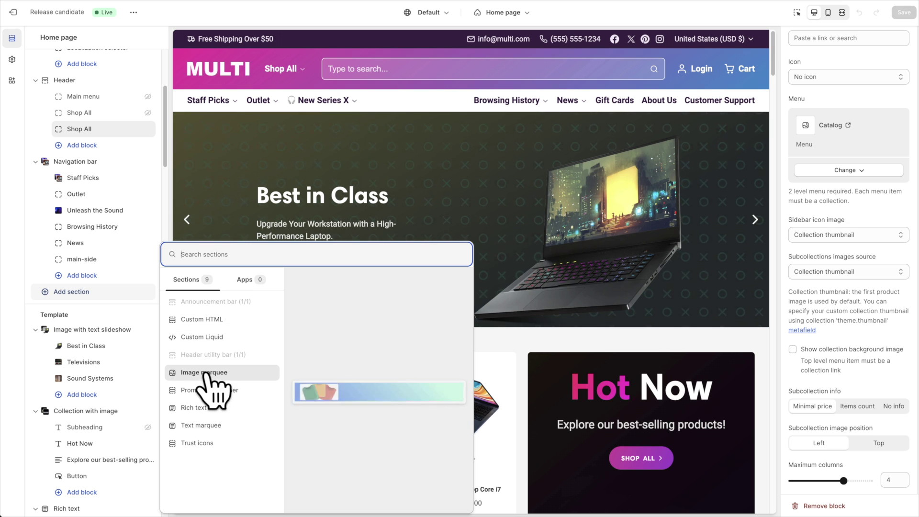
{"action": "left_click", "coordinate": [209, 390]}
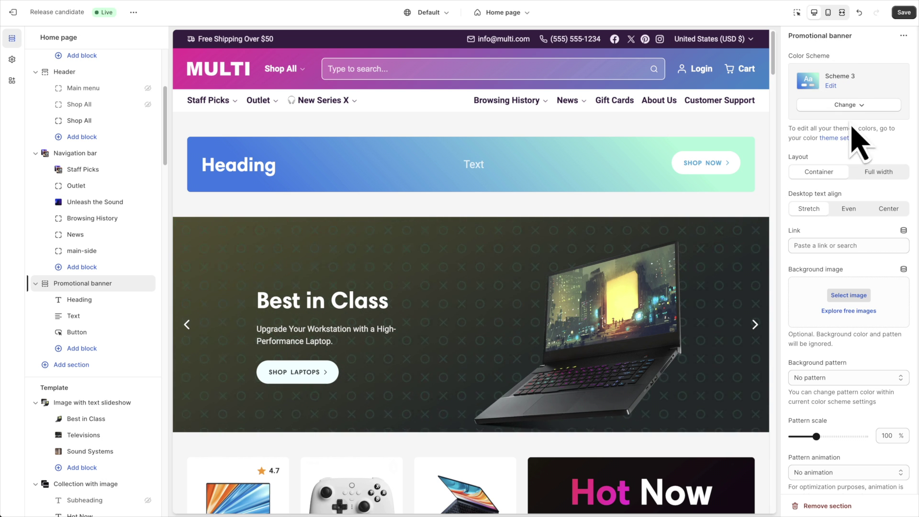
{"action": "scroll", "coordinate": [845, 242], "scroll_direction": "down", "scroll_amount": 1}
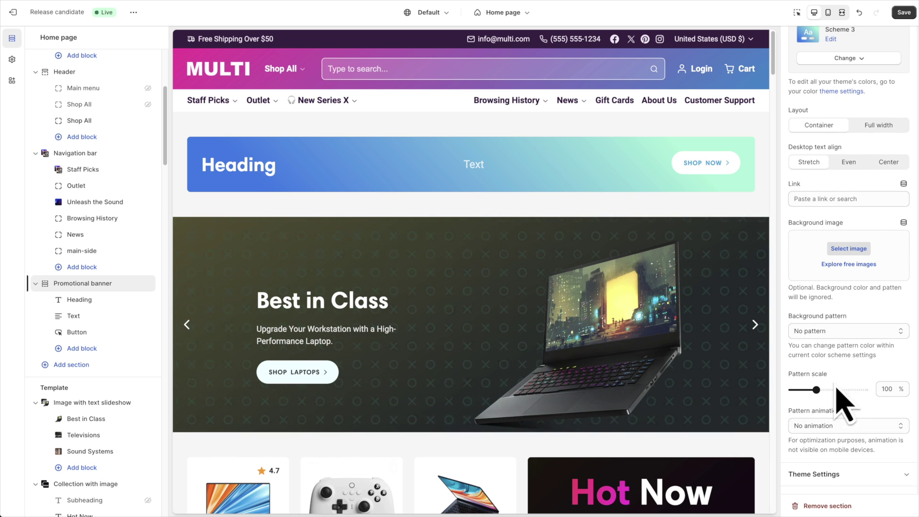
{"action": "scroll", "coordinate": [839, 474], "scroll_direction": "down", "scroll_amount": 1}
{"action": "scroll", "coordinate": [840, 454], "scroll_direction": "up", "scroll_amount": 3}
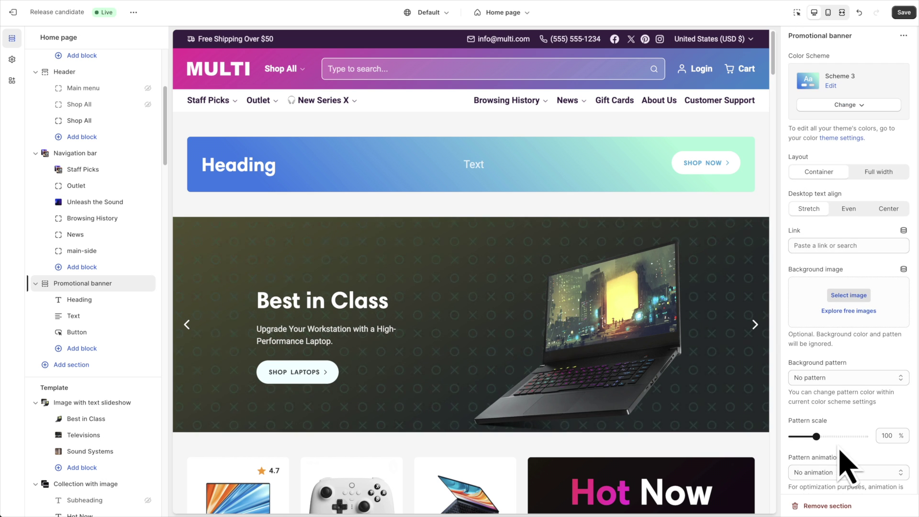
{"action": "left_click", "coordinate": [82, 352]}
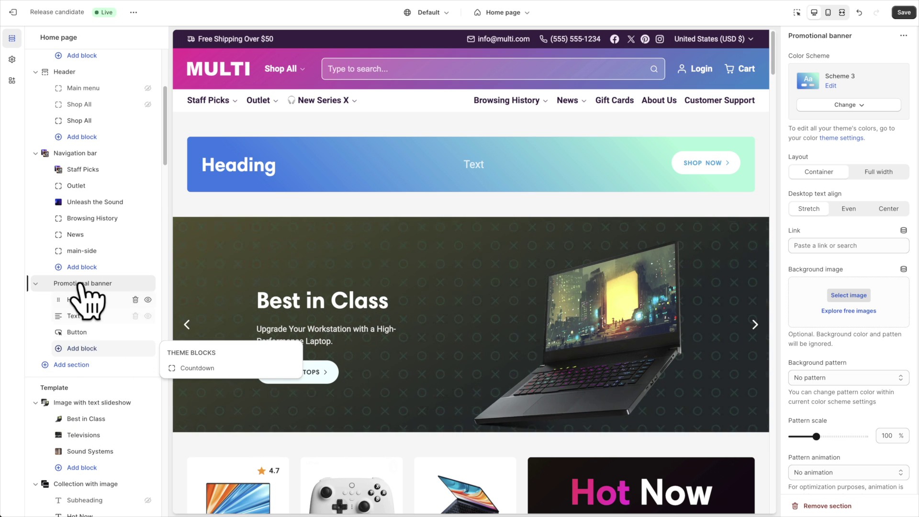
{"action": "left_click", "coordinate": [71, 365]}
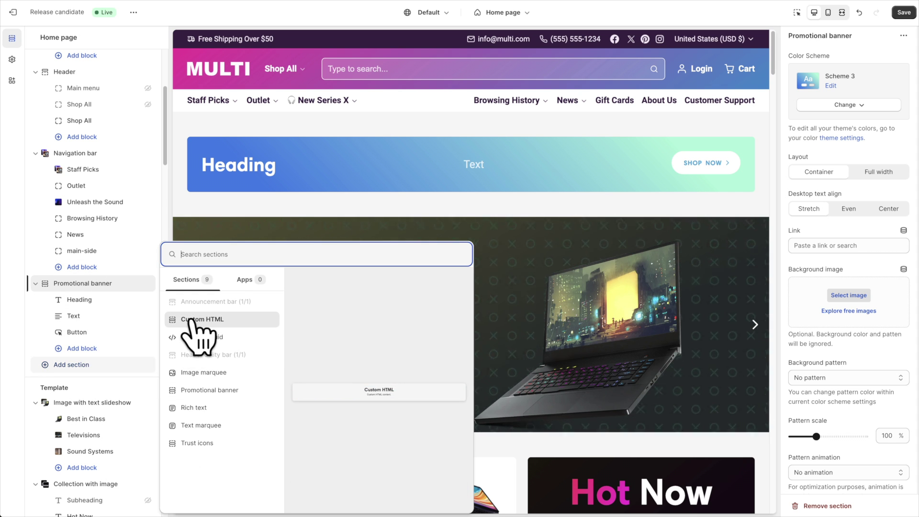
Add a Rich text section under the navigation bar and delete the Promotional banner section
{"action": "left_click", "coordinate": [196, 392]}
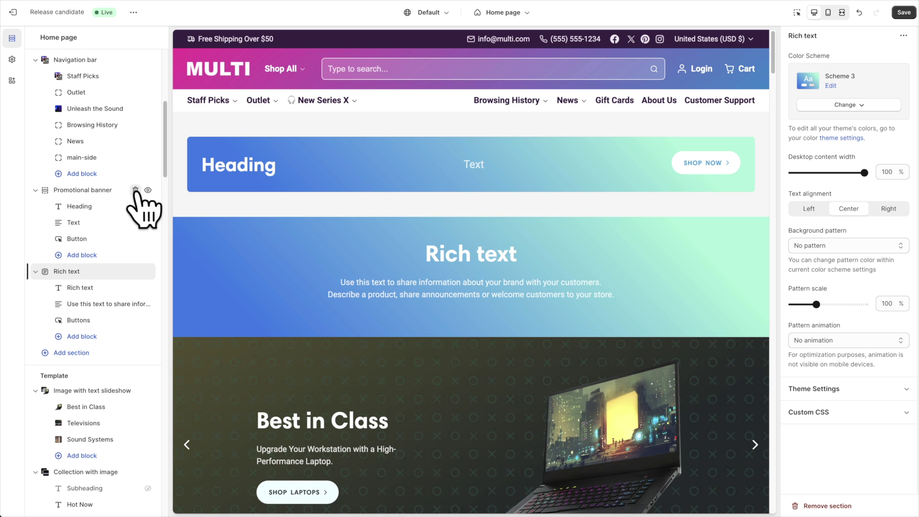
{"action": "left_click", "coordinate": [136, 190]}
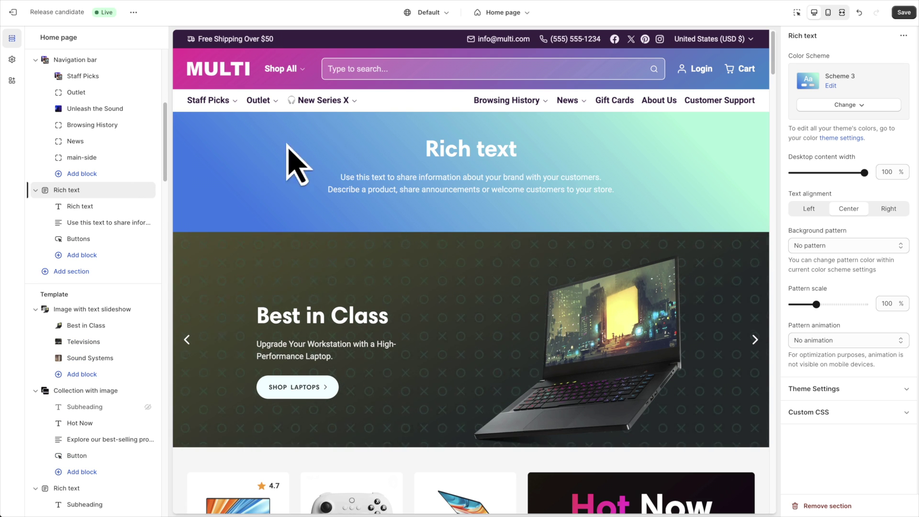